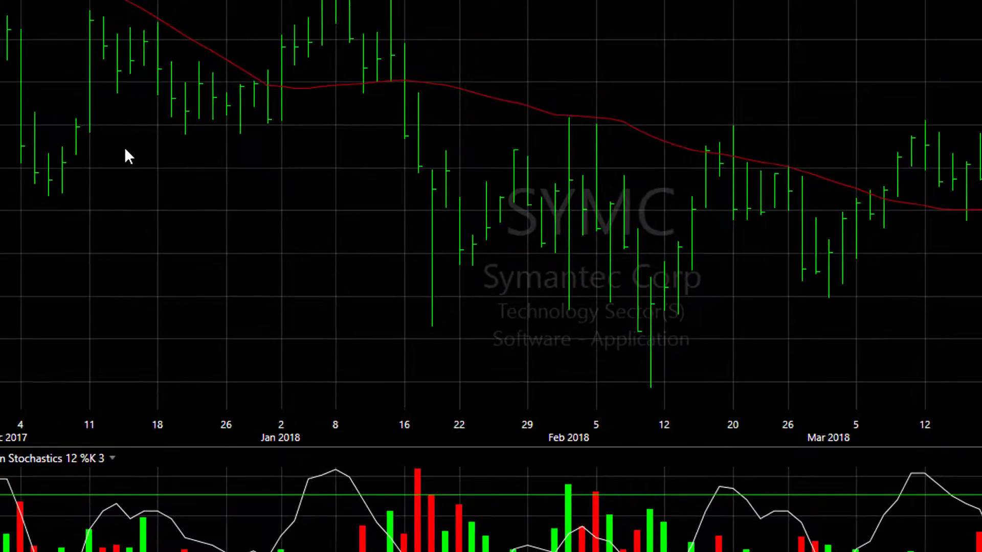
Open SYMC's option chain from the chart's context menu, covering 105 days and 6 strikes
right_click(129, 153)
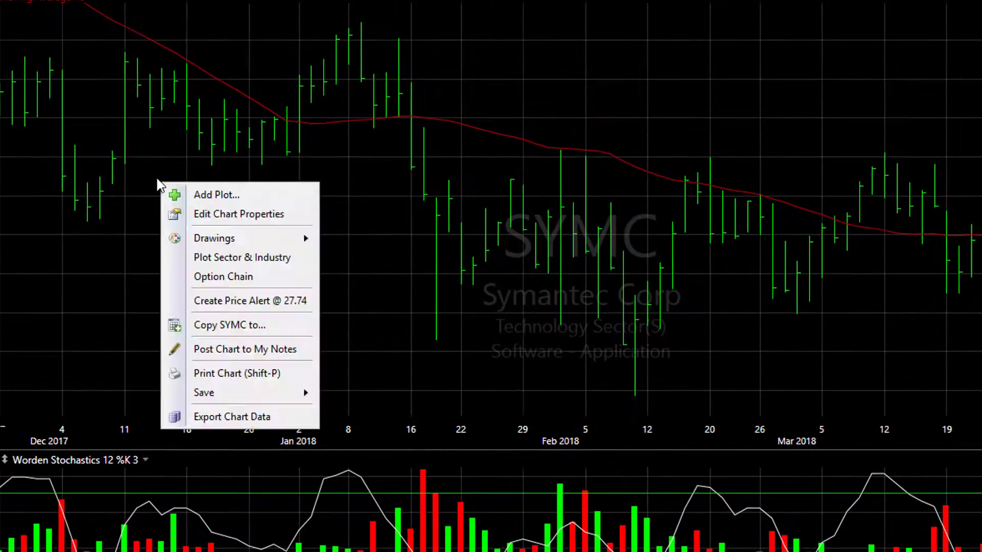
left_click(238, 277)
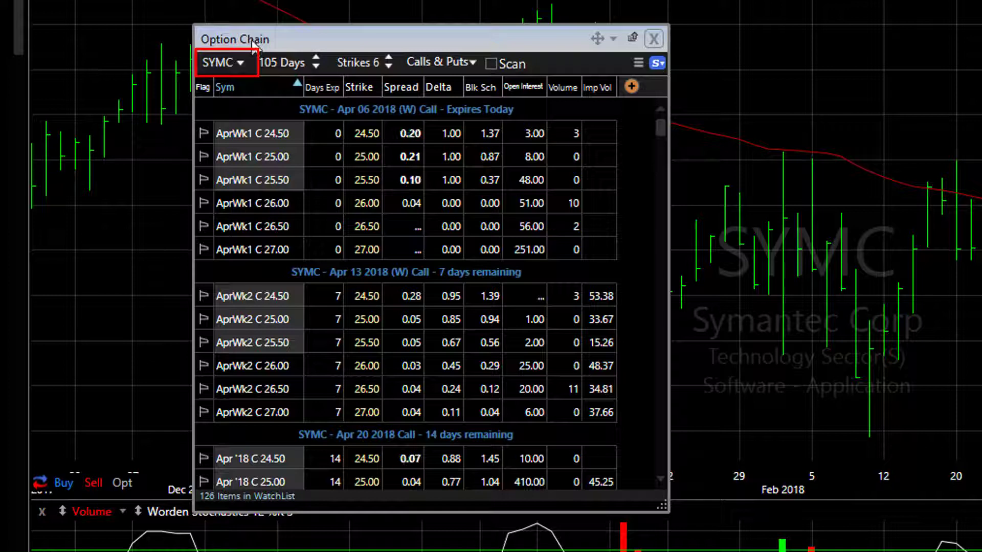
left_click(209, 60)
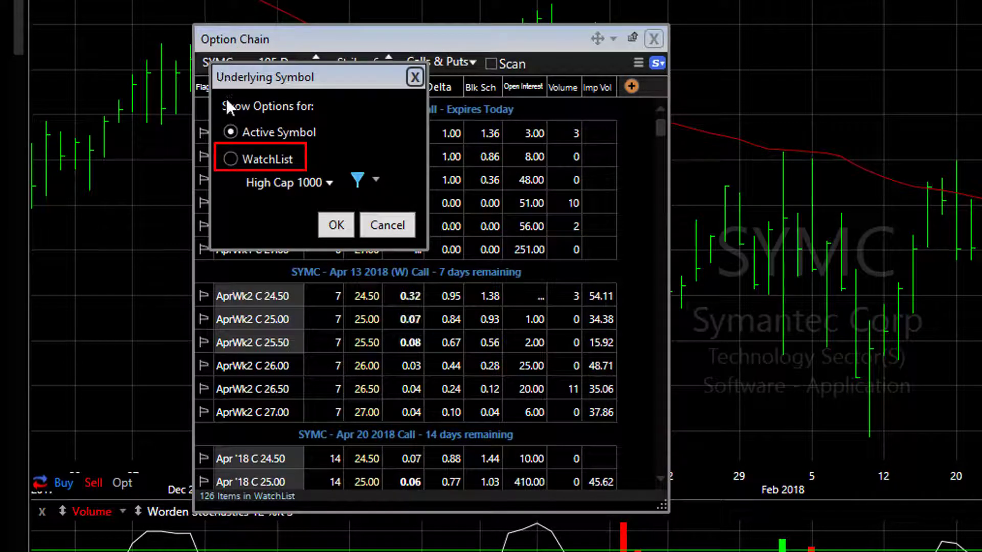
Switch the chain's underlying symbols to the NYSE watchlist, found by searching 'nyse'
left_click(231, 159)
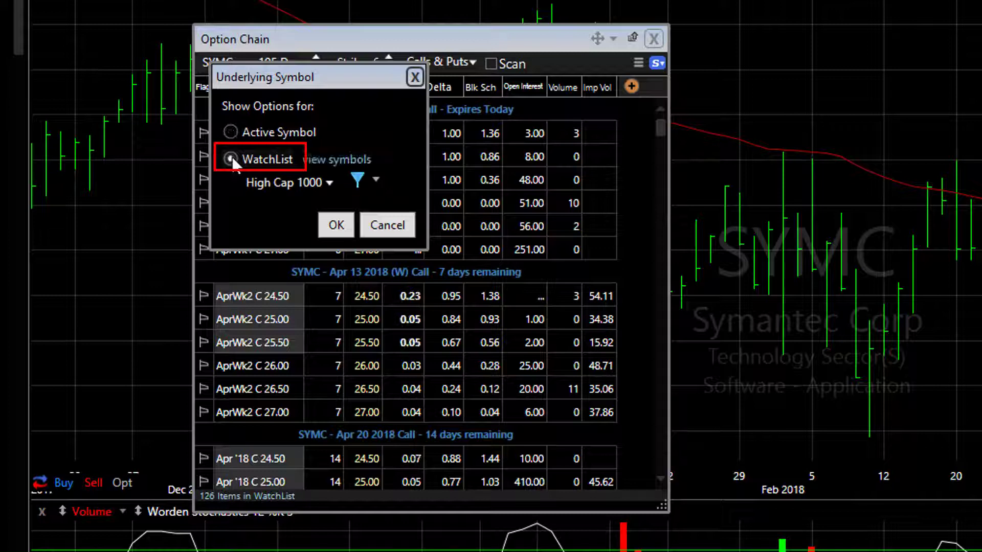
left_click(287, 183)
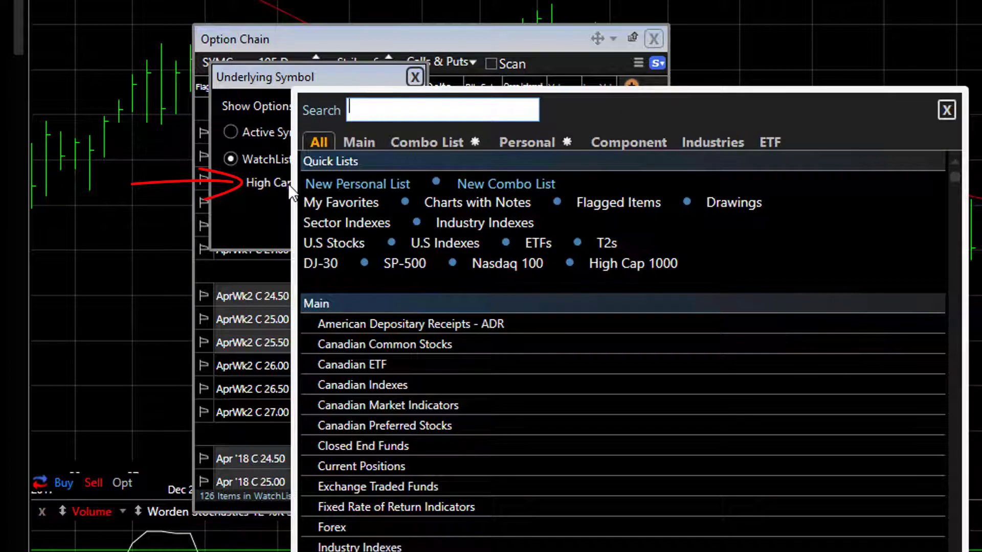
type("nyse")
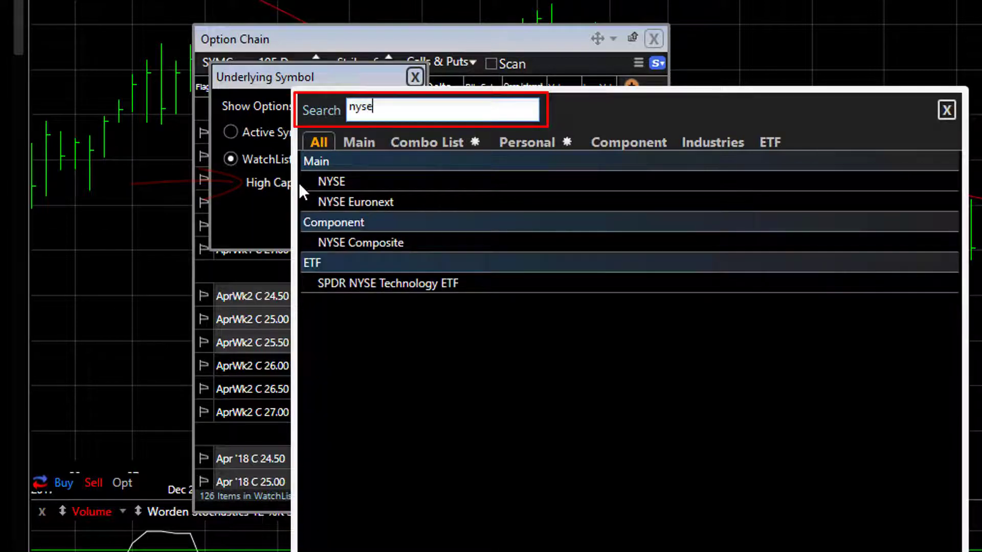
left_click(346, 178)
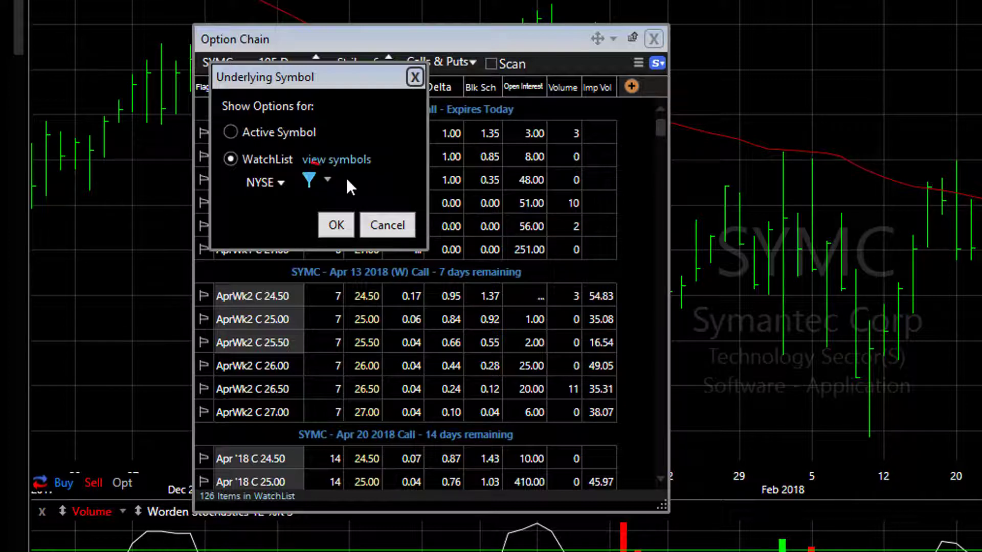
left_click(307, 178)
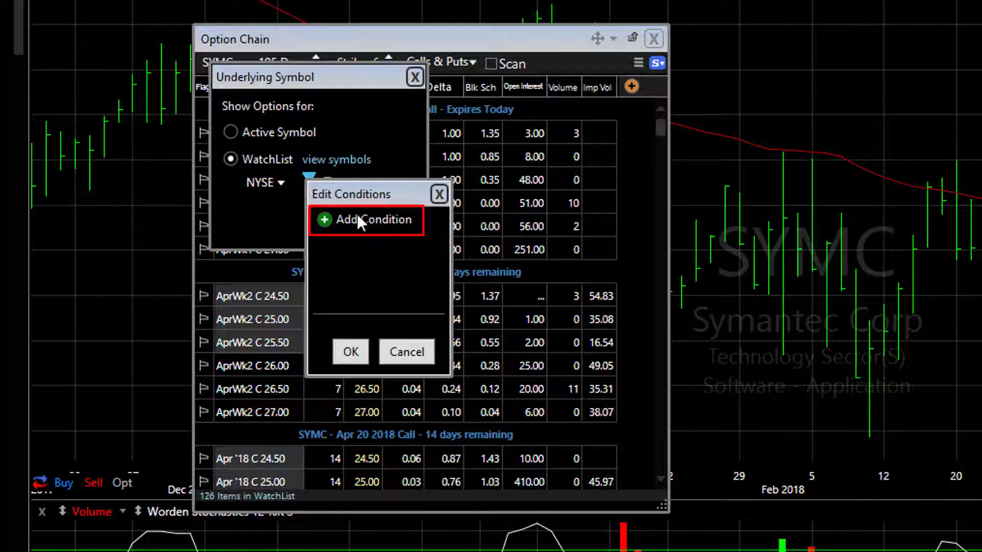
Add a Price History greater than 15 filter to the NYSE watchlist
left_click(375, 219)
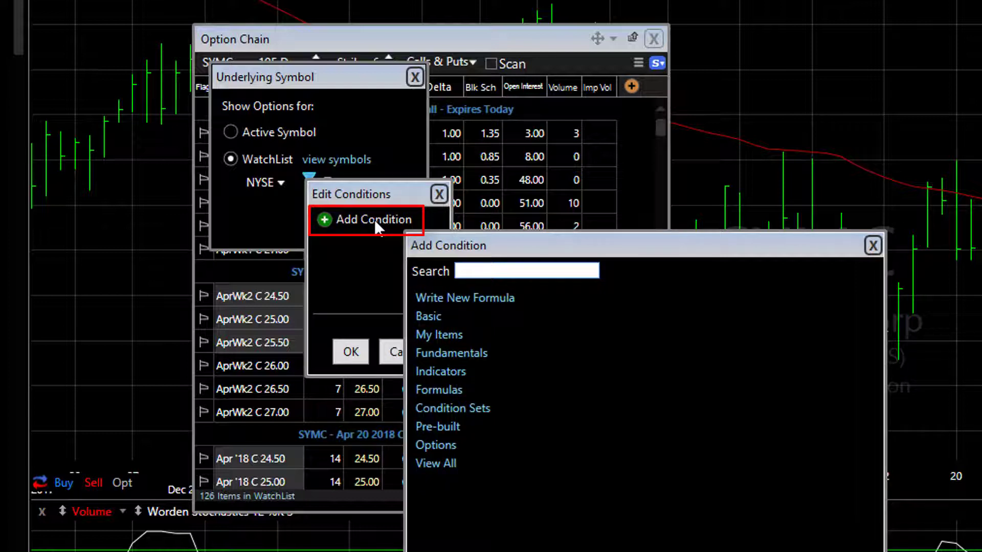
type("price")
left_click_drag(536, 92, 475, 88)
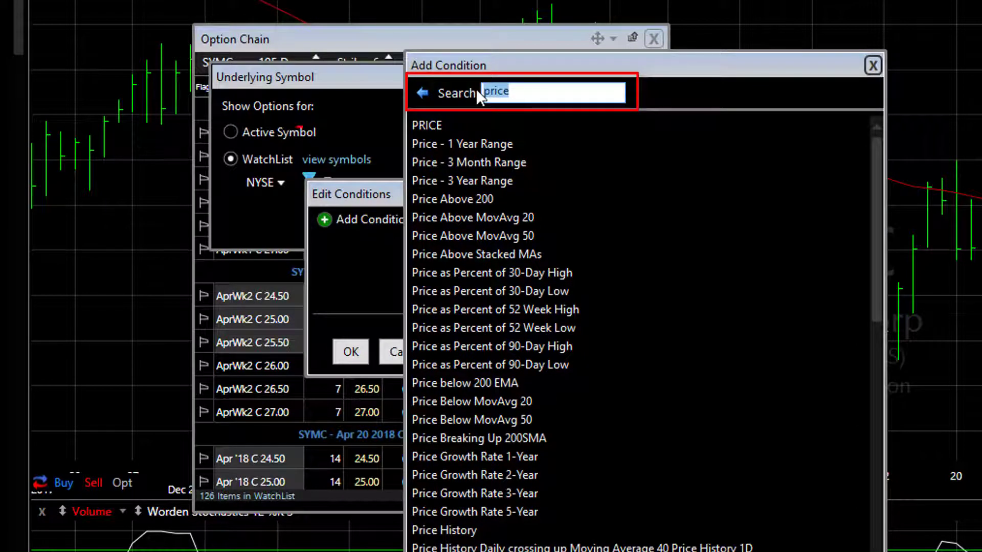
left_click(425, 125)
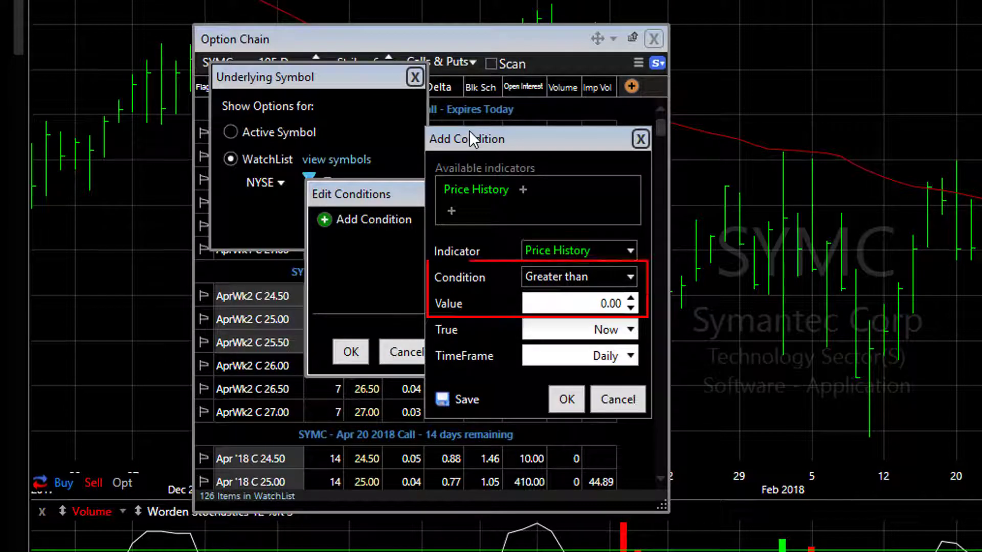
left_click(572, 300)
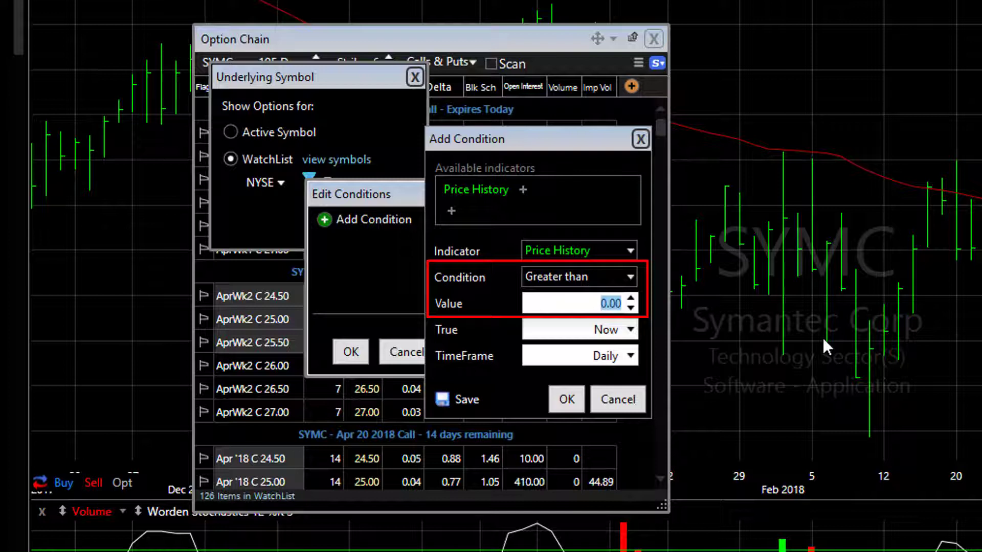
type("15")
left_click(558, 397)
Add a Volume 90-Day greater than 1000000 filter
left_click(360, 248)
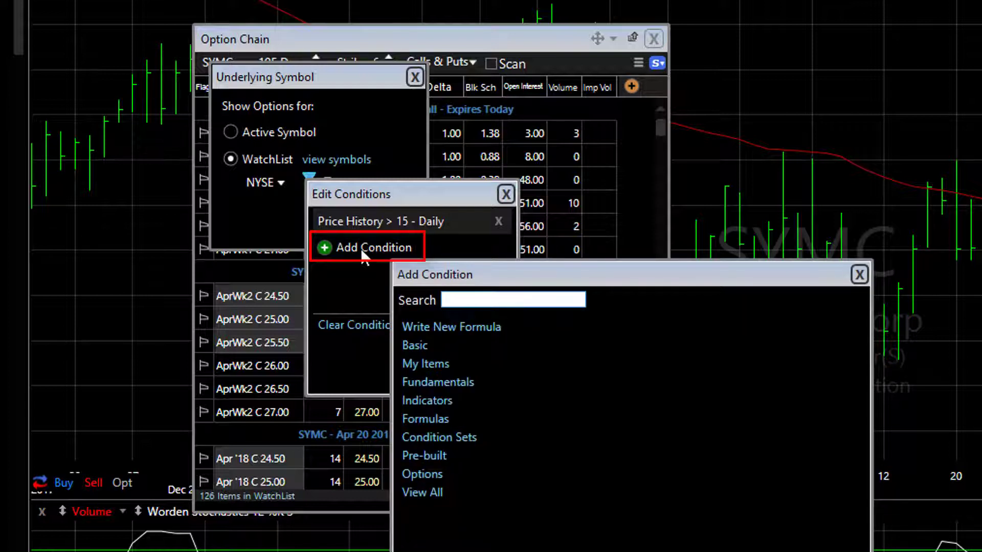
type("90")
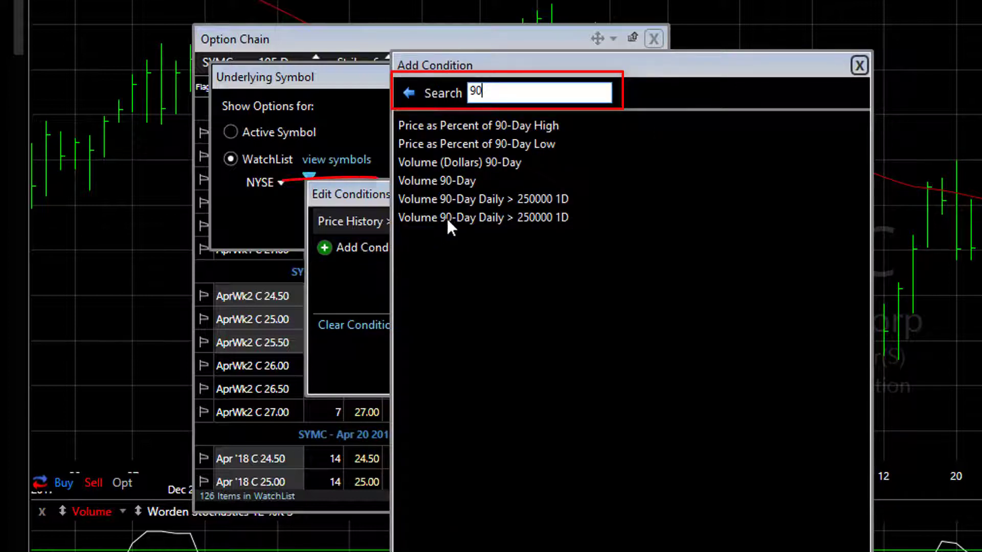
left_click(462, 182)
left_click_drag(621, 412, 737, 412)
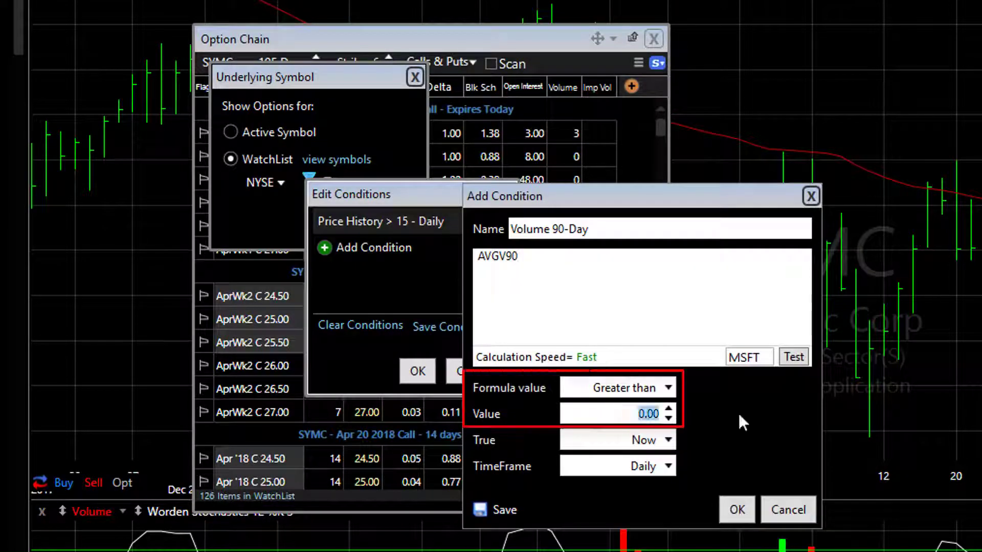
type("1000000")
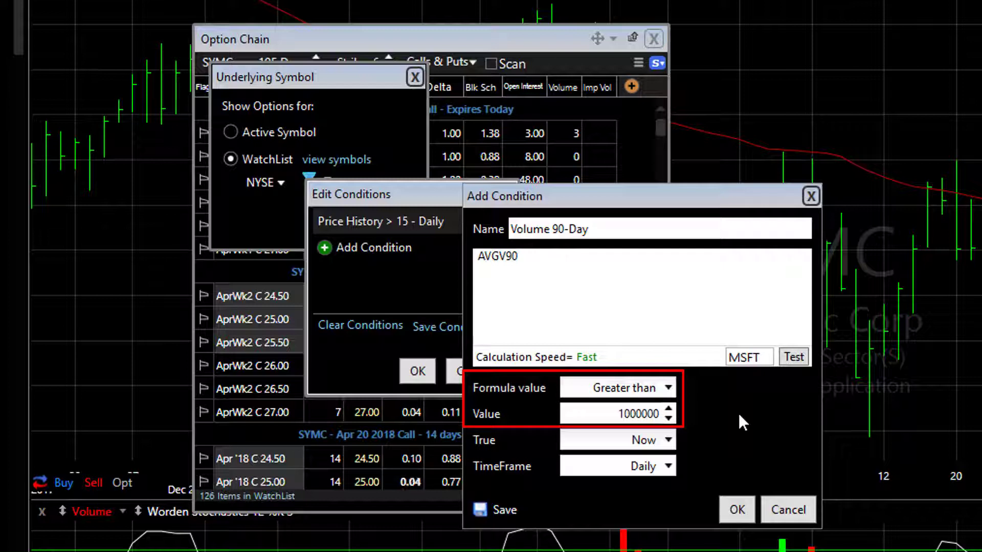
left_click(740, 507)
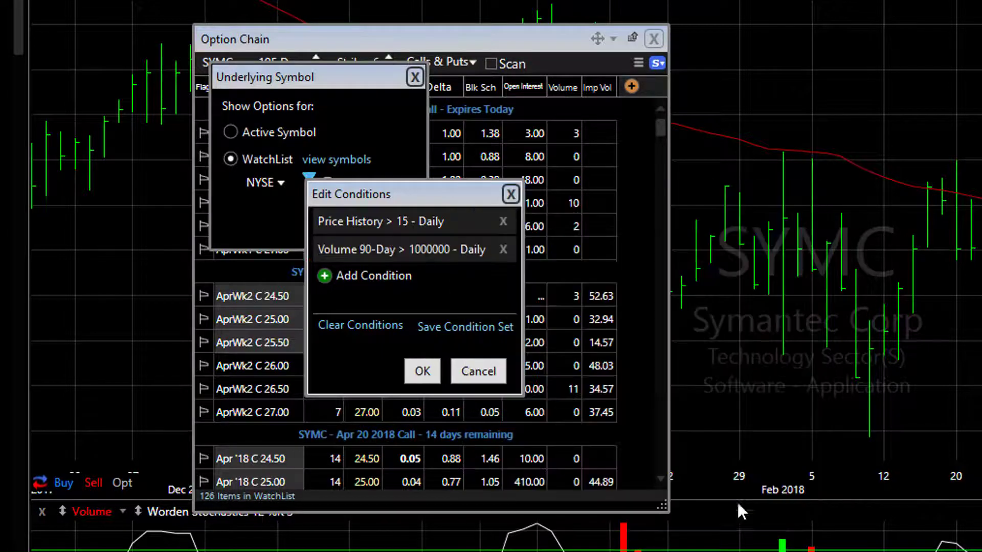
Add a Capitalization filter by rank, spanning 40.20 to Max against US Stocks
left_click(373, 284)
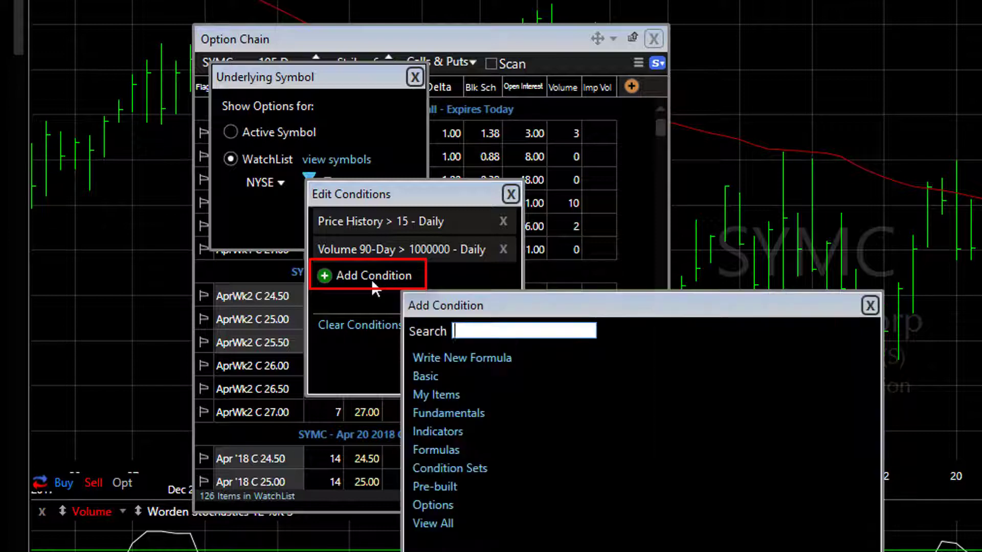
type("cap")
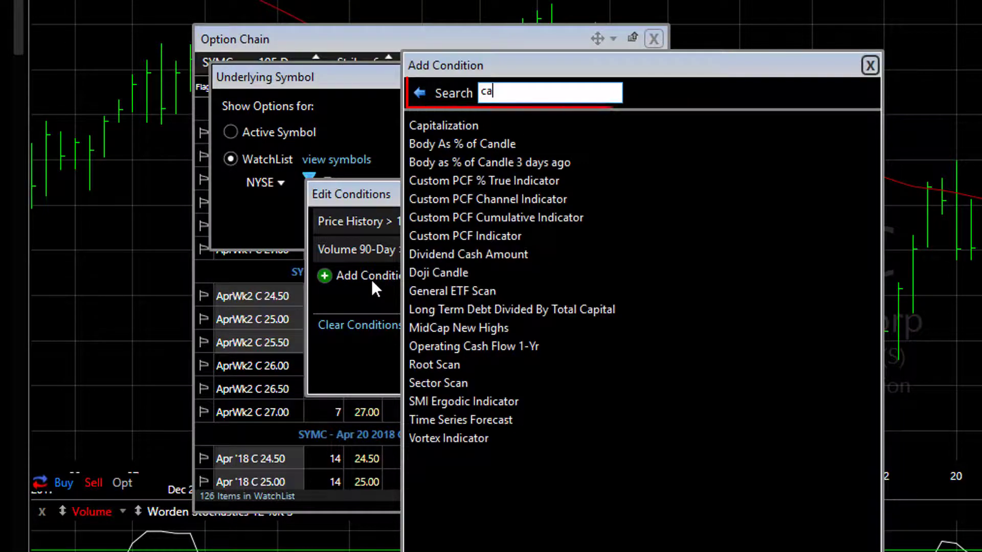
left_click(444, 126)
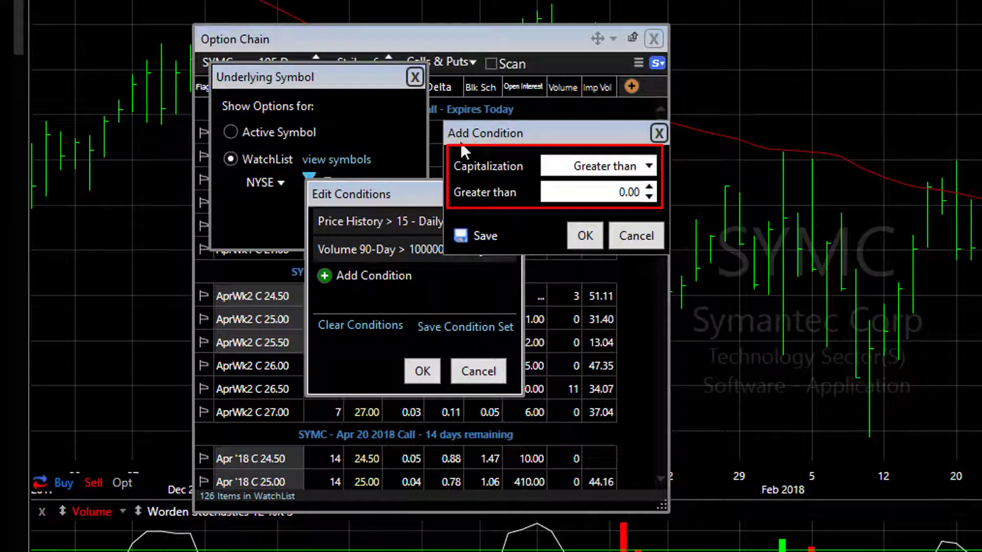
left_click(565, 166)
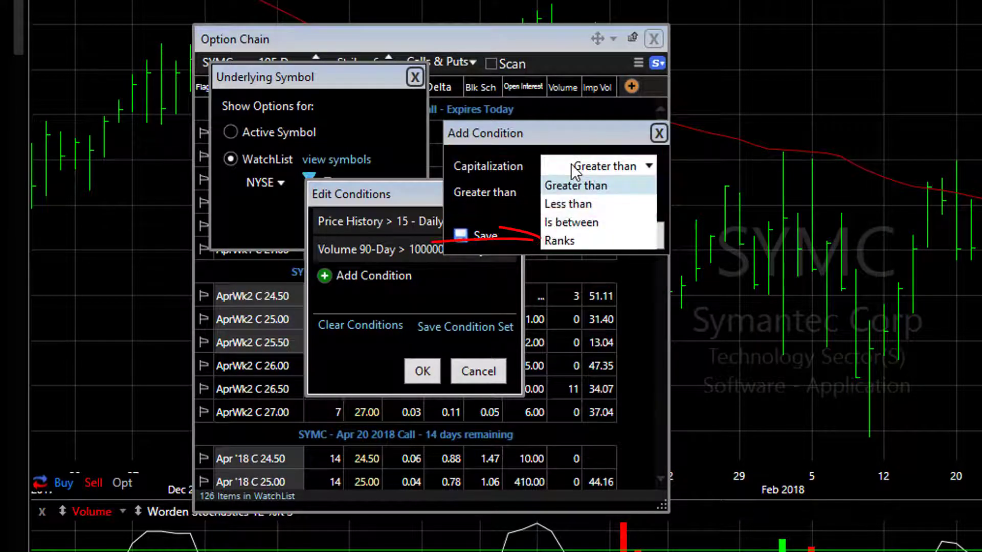
left_click(567, 239)
left_click_drag(569, 232, 569, 191)
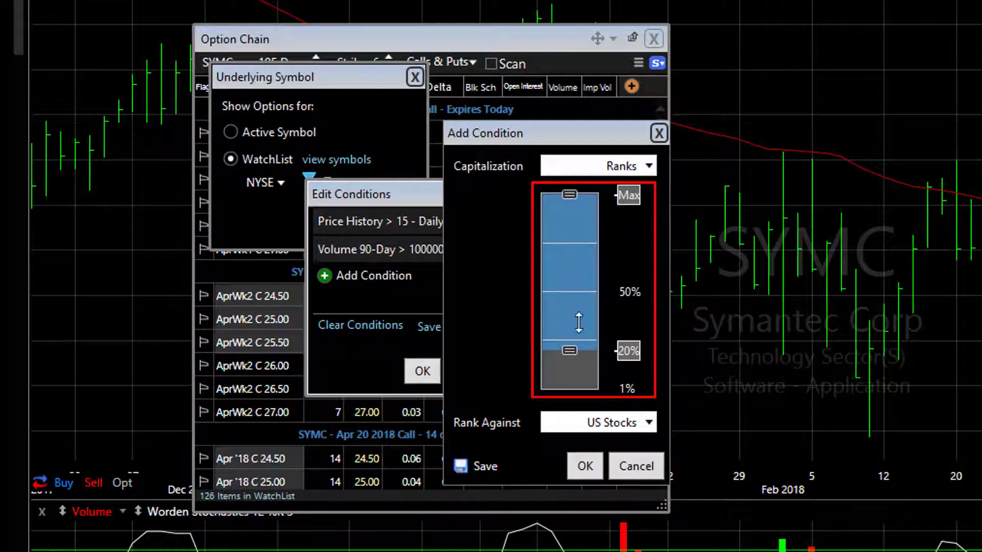
left_click_drag(568, 349, 567, 309)
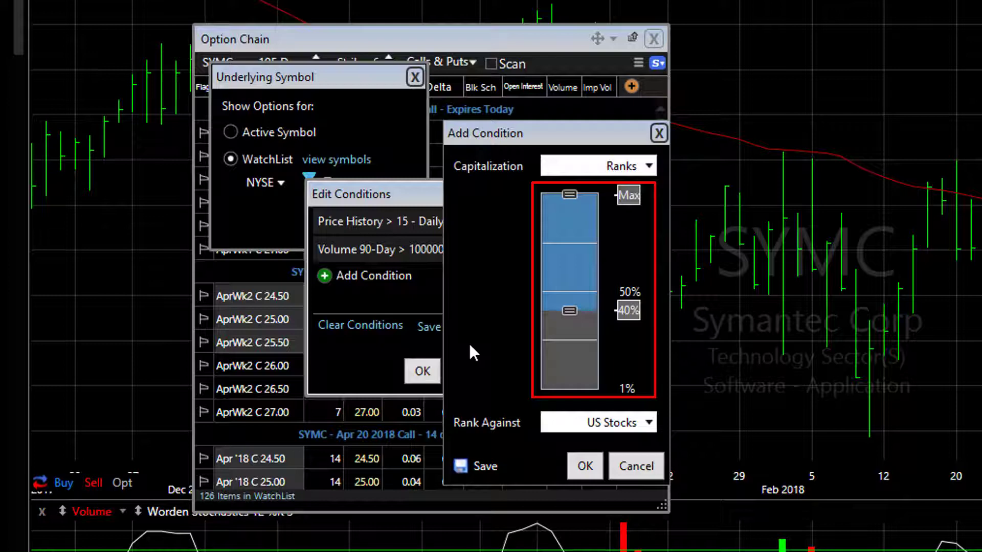
left_click(585, 465)
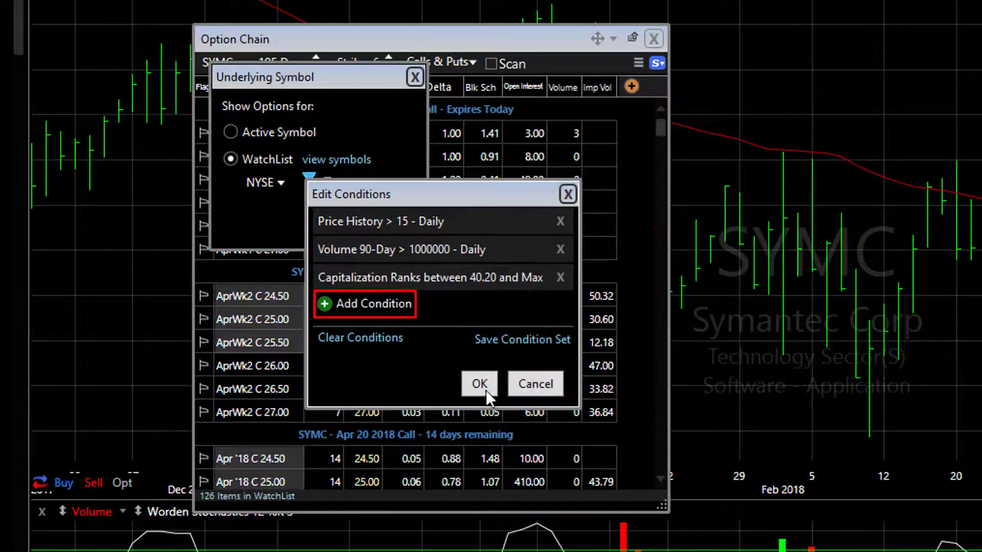
Add a Beta greater than 1.5 filter and accept all four watchlist conditions
left_click(377, 305)
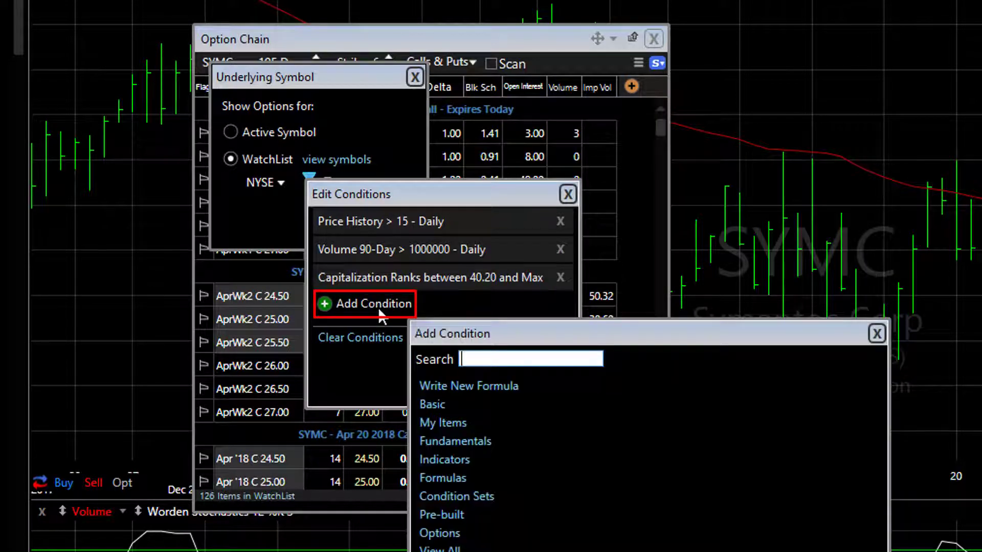
type("bet")
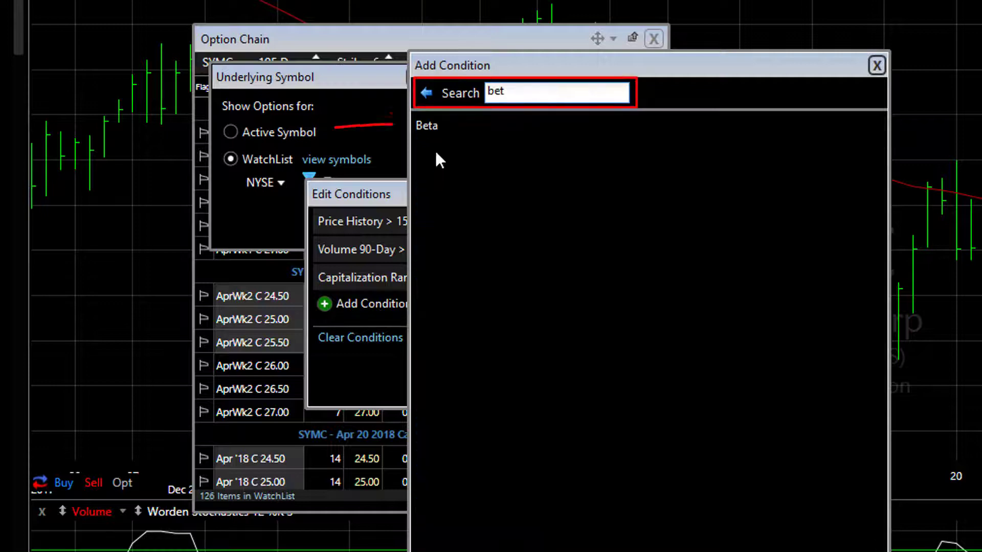
left_click(435, 128)
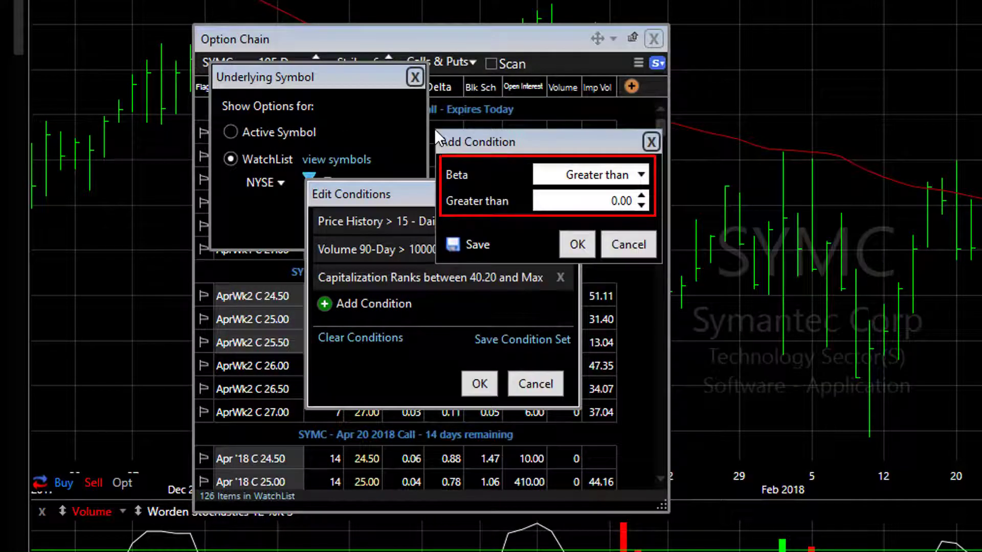
type("1.5")
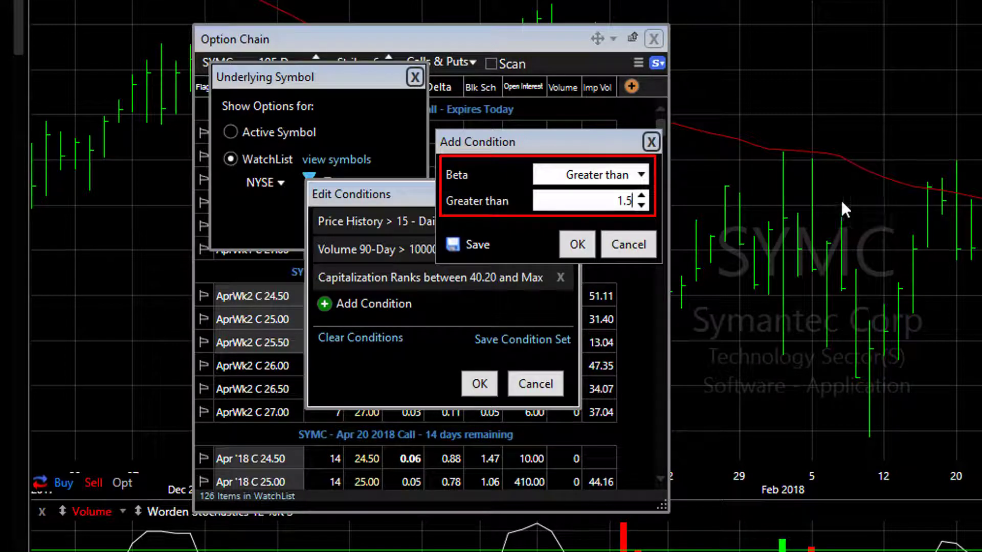
left_click(575, 238)
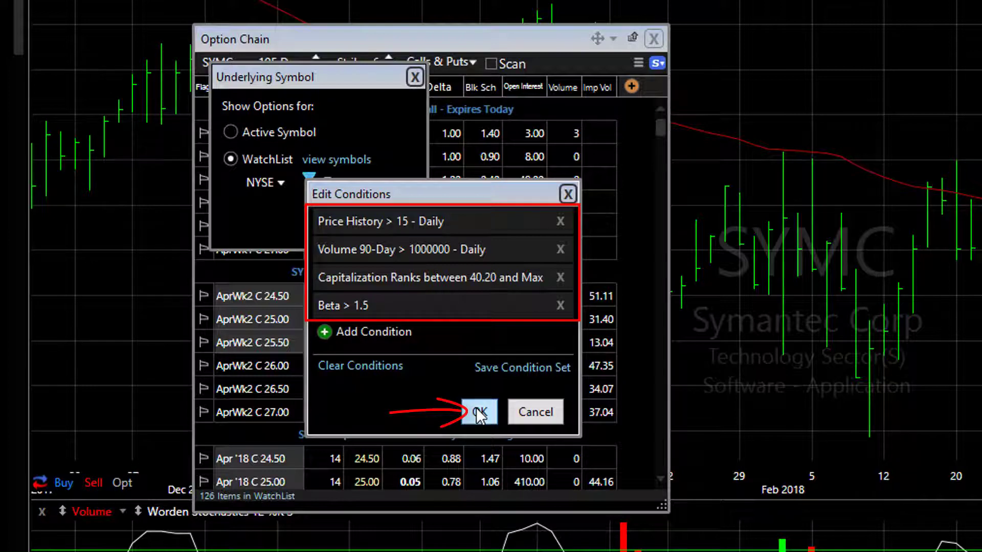
left_click(479, 413)
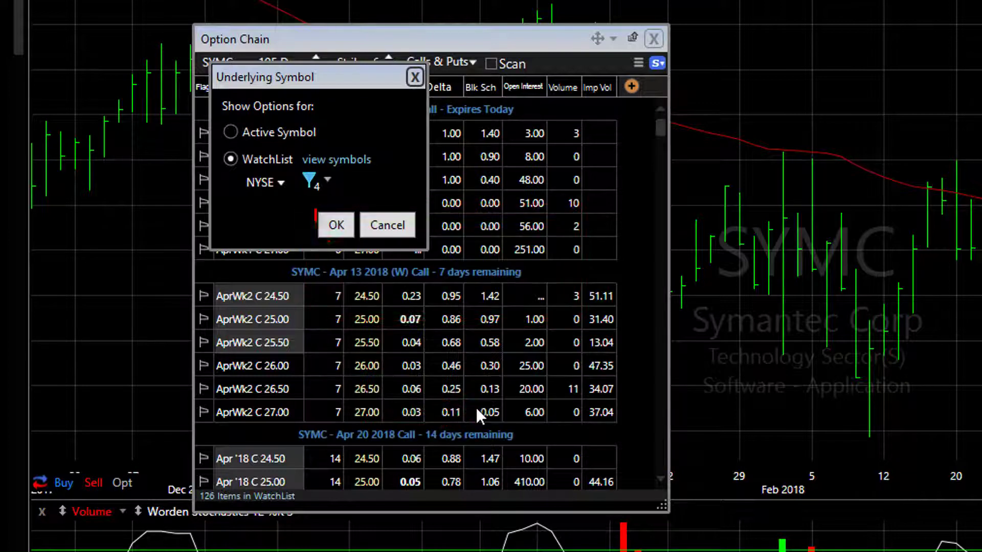
Load option chains for every NYSE watchlist symbol (6634 items) and switch on scanning
left_click(335, 232)
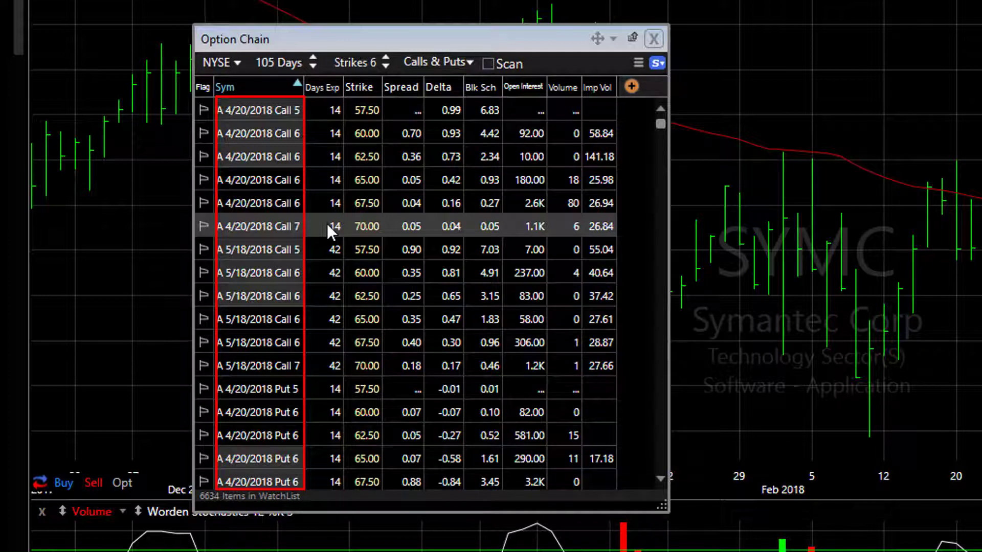
left_click(487, 63)
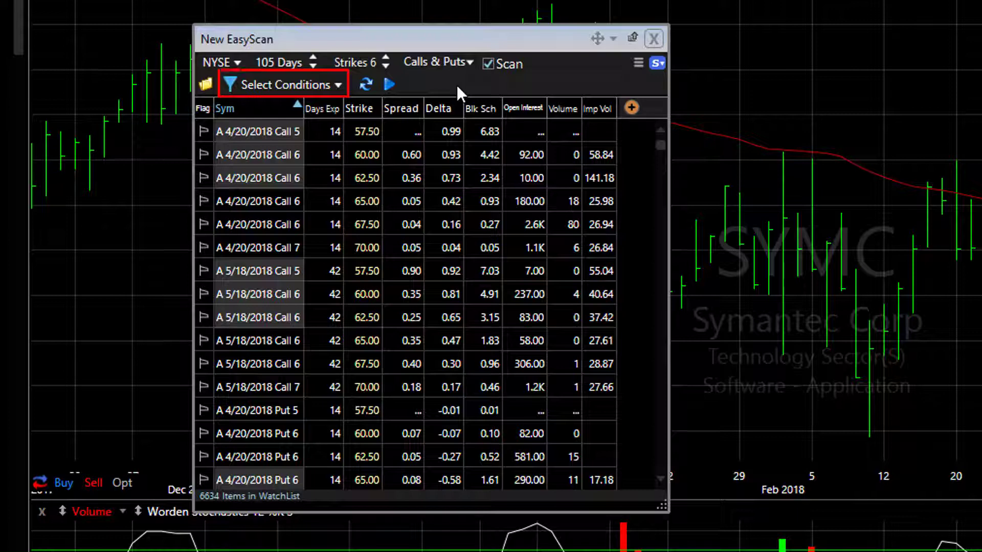
Add an Options Delta greater than 0.40 condition to the new EasyScan
left_click(317, 86)
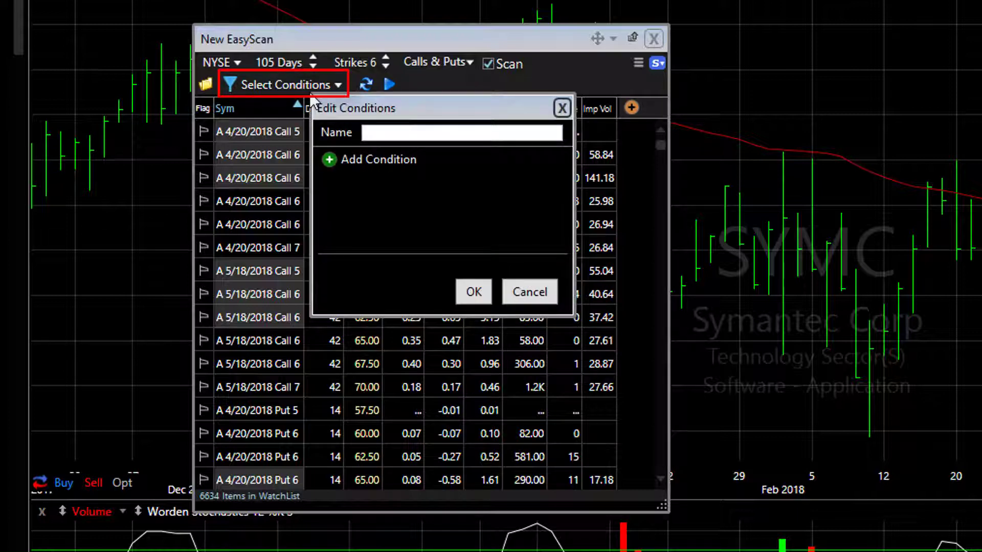
left_click(367, 159)
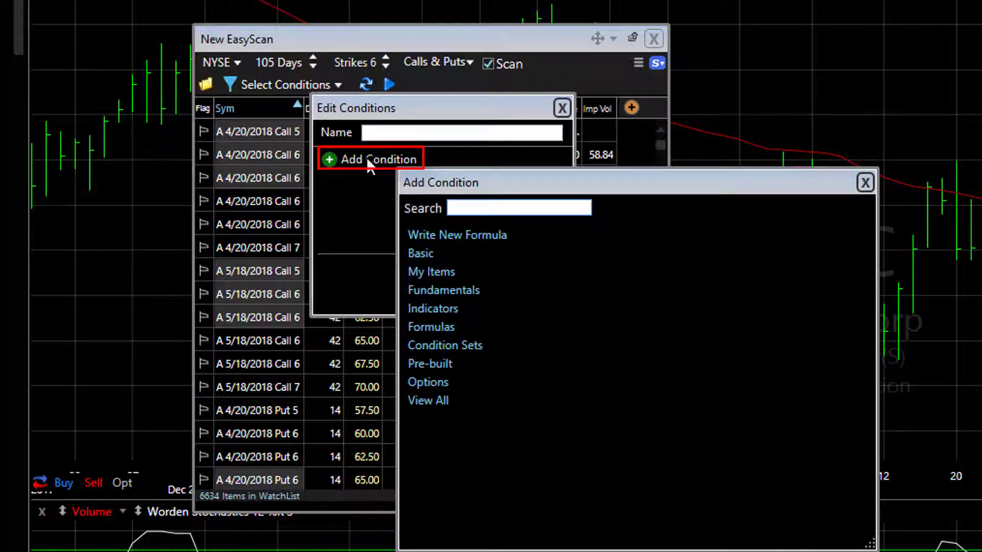
type("delt")
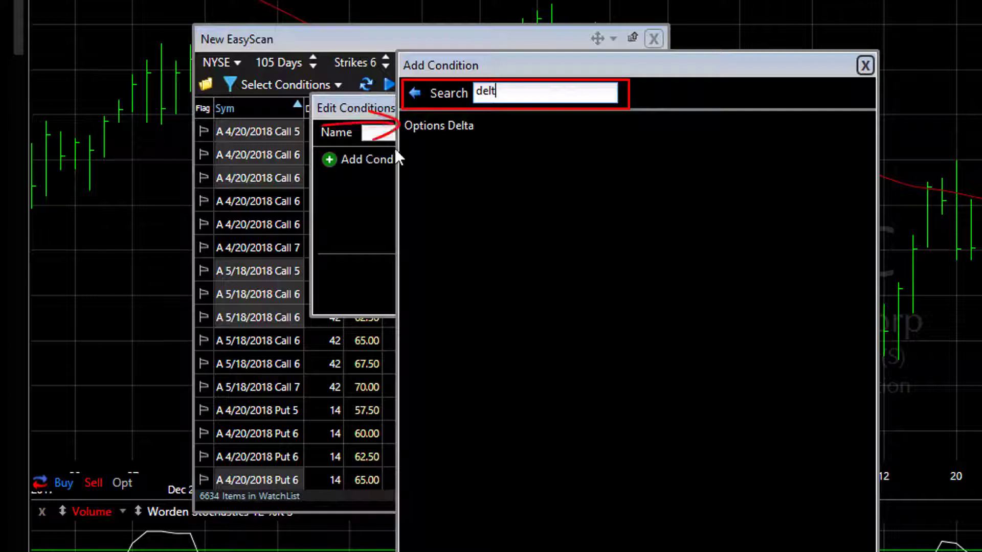
left_click(428, 125)
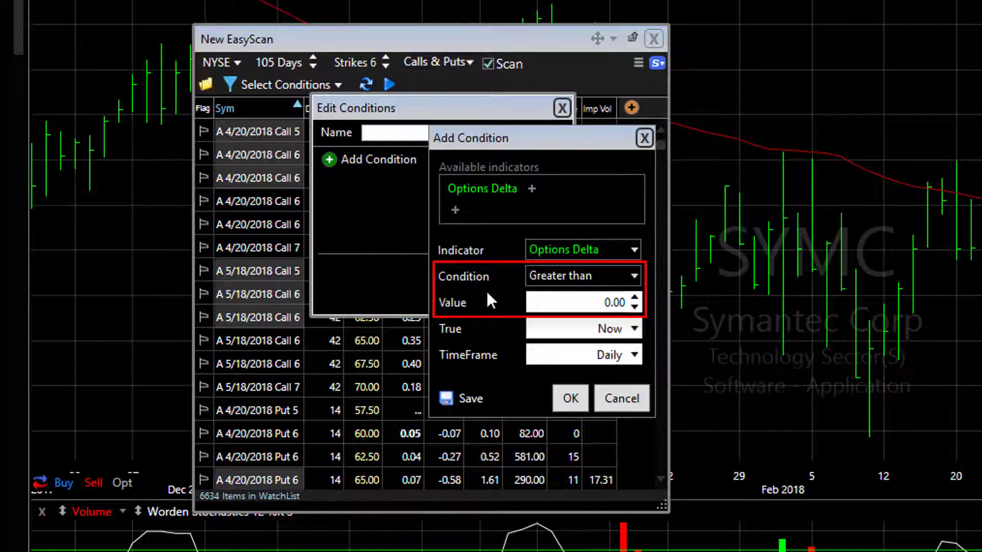
left_click_drag(583, 303, 813, 303)
key("BackSpace")
left_click(575, 394)
Add an Open Interest greater than 100 condition to the scan
left_click(399, 189)
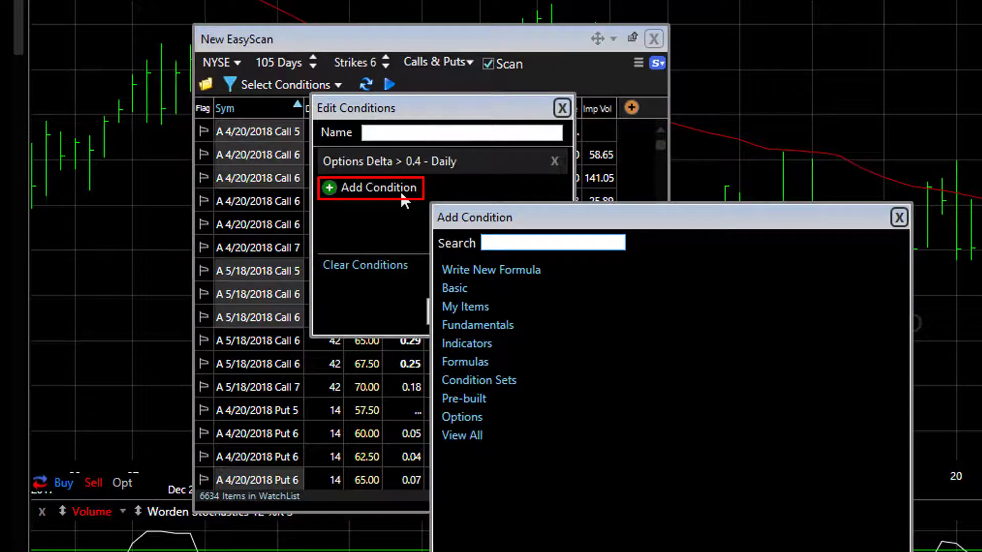
type("open")
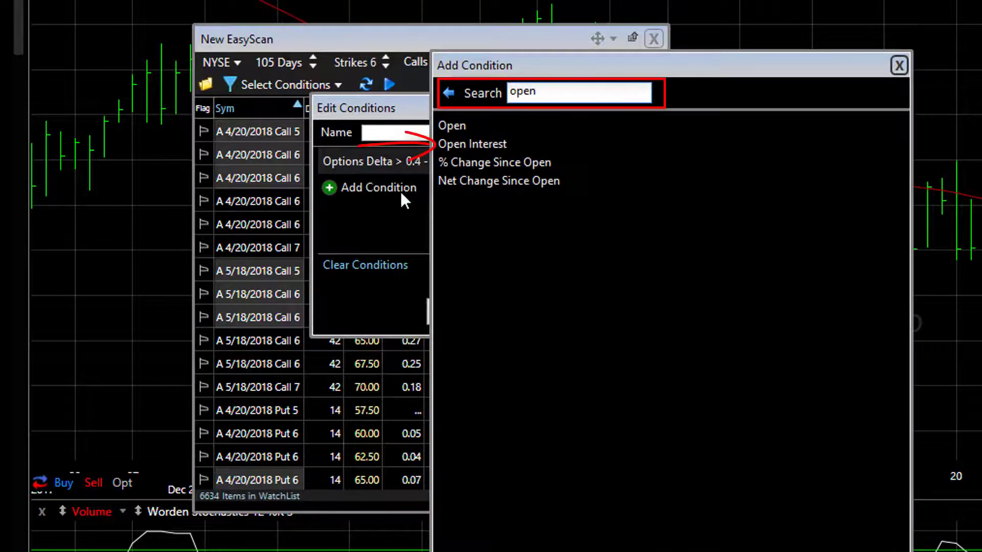
left_click(459, 145)
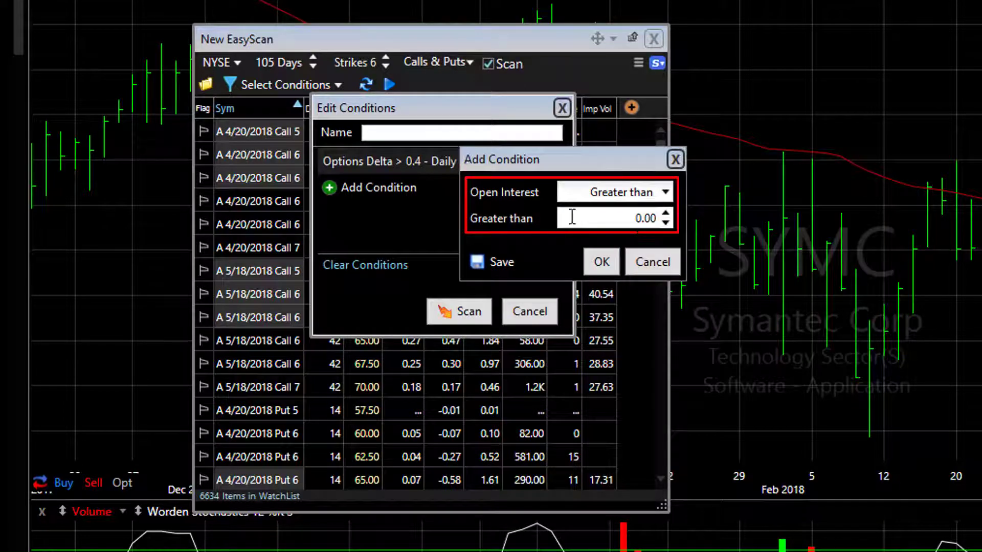
key("Tab")
type("100")
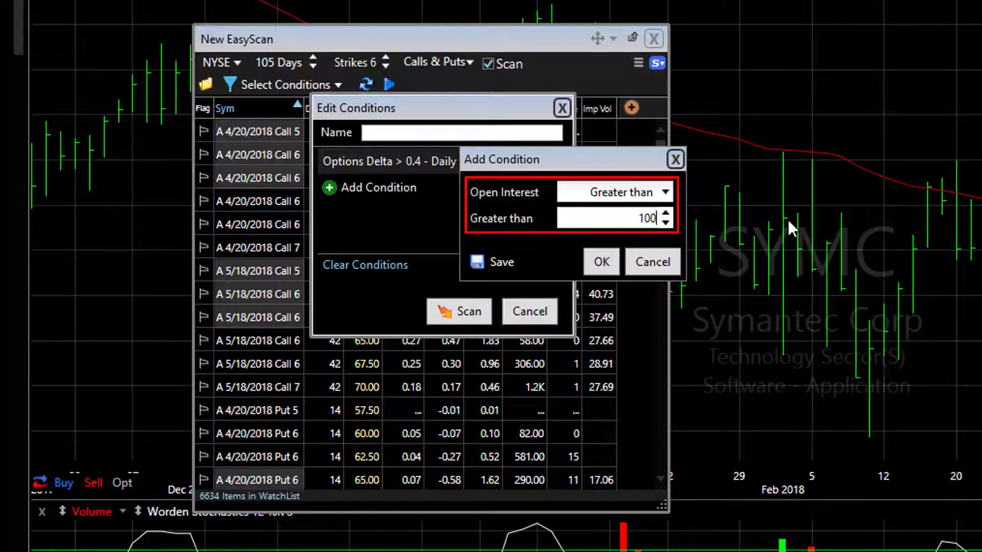
key("Return")
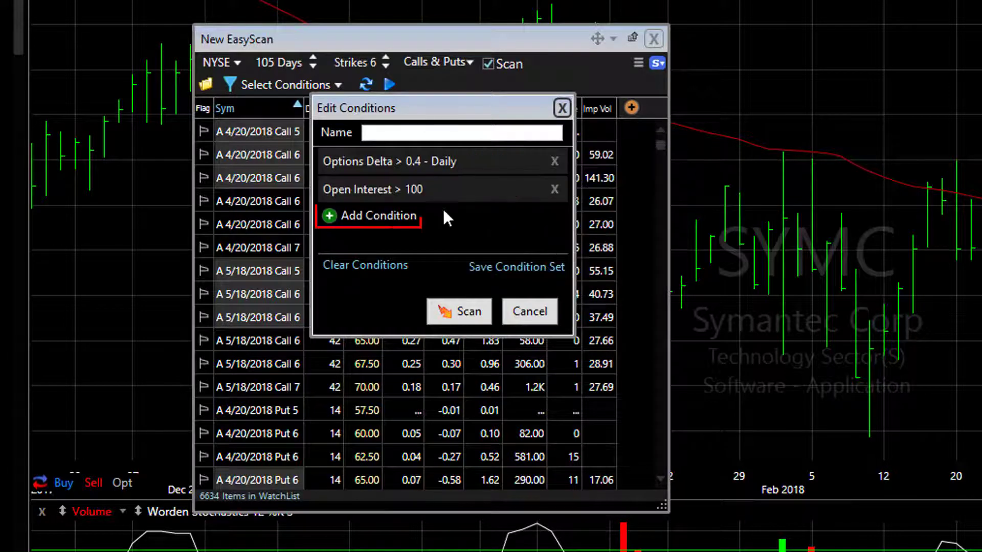
Add a Volume greater than 30 condition and run the scan, narrowing to 256 items
left_click(410, 214)
type("vol")
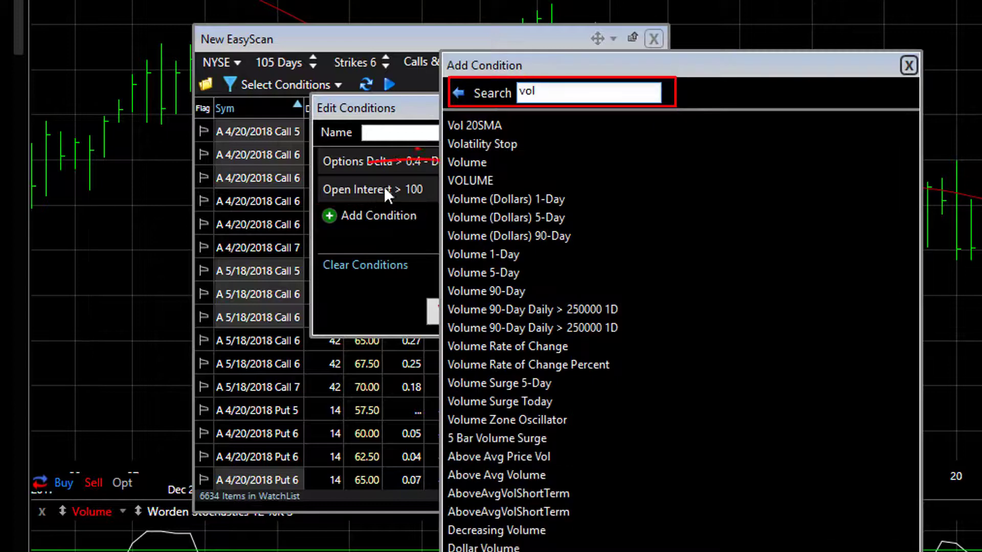
left_click(492, 162)
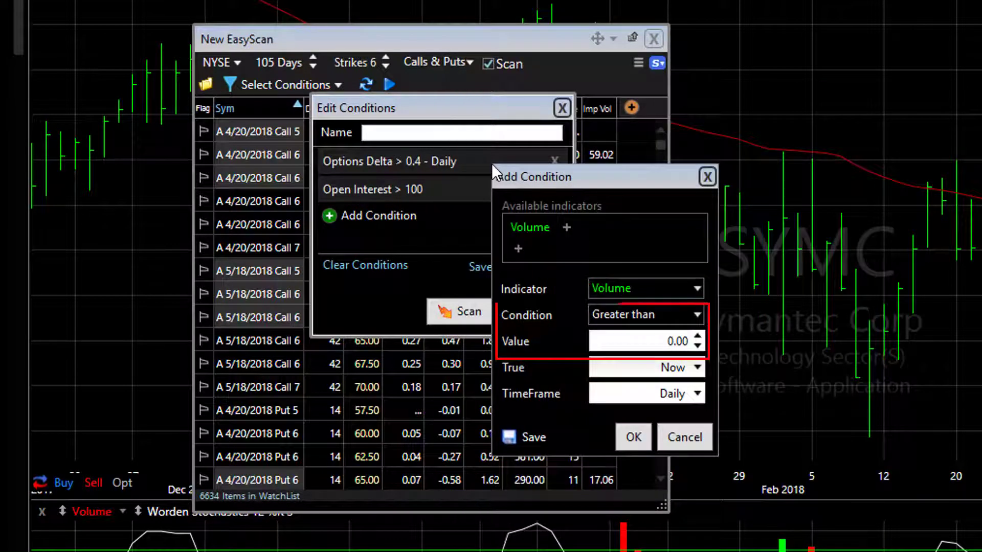
double_click(637, 341)
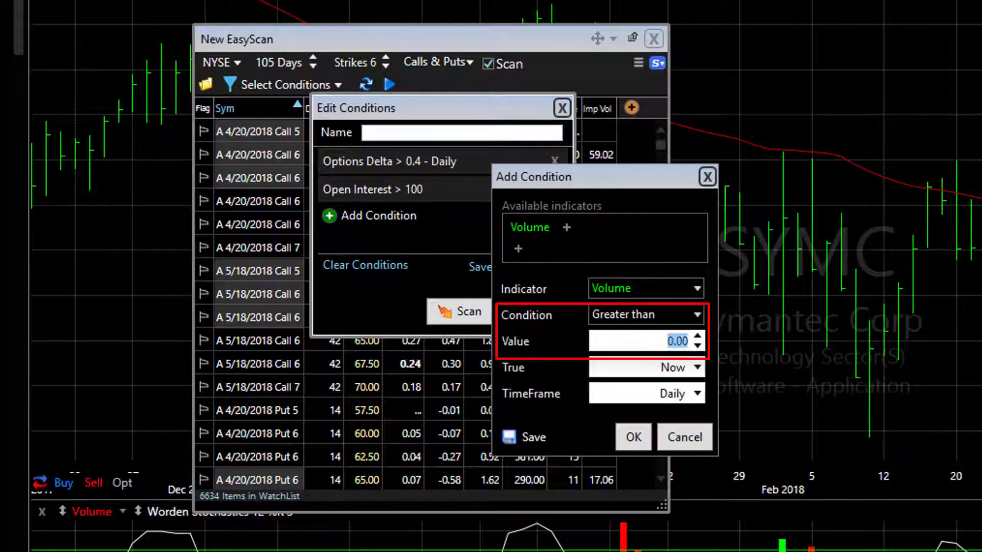
type("30")
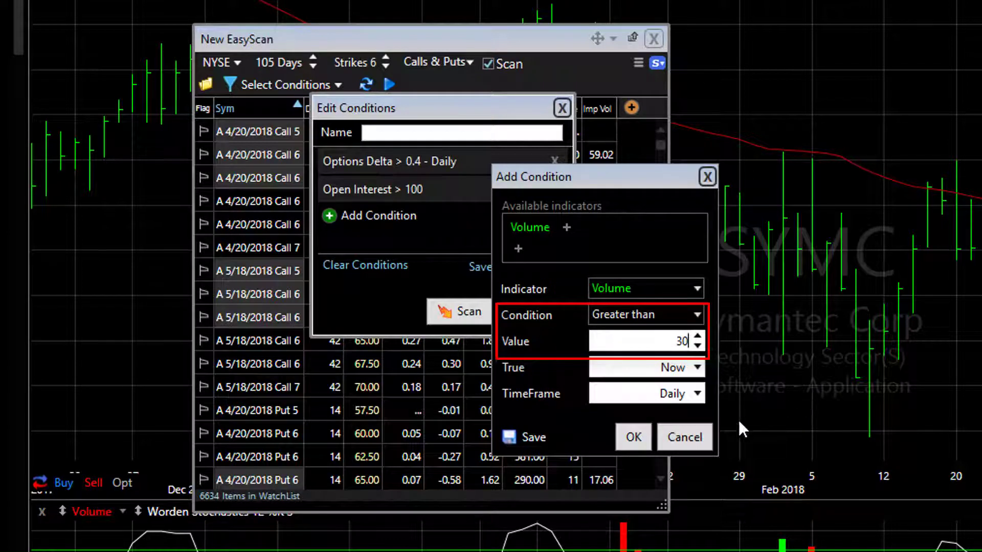
left_click(634, 437)
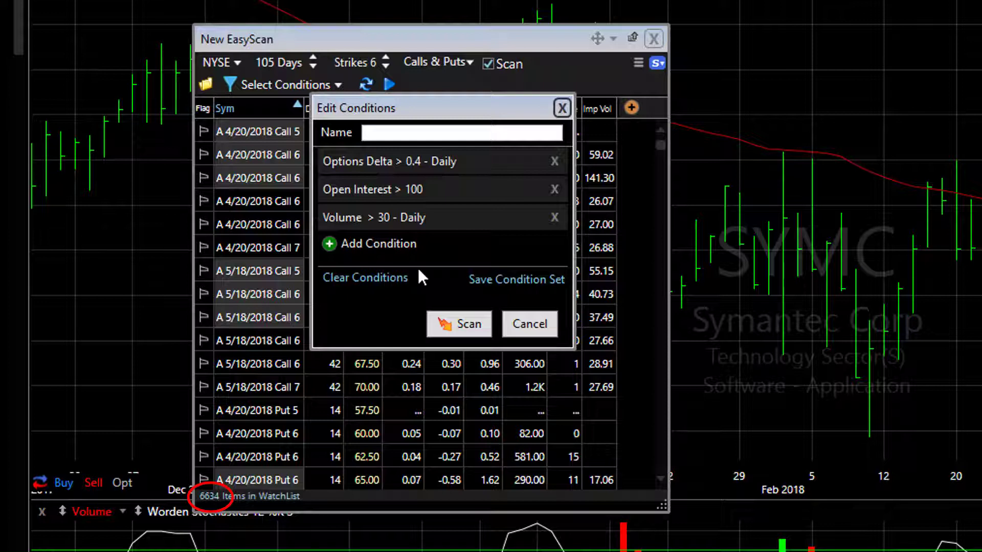
left_click(461, 318)
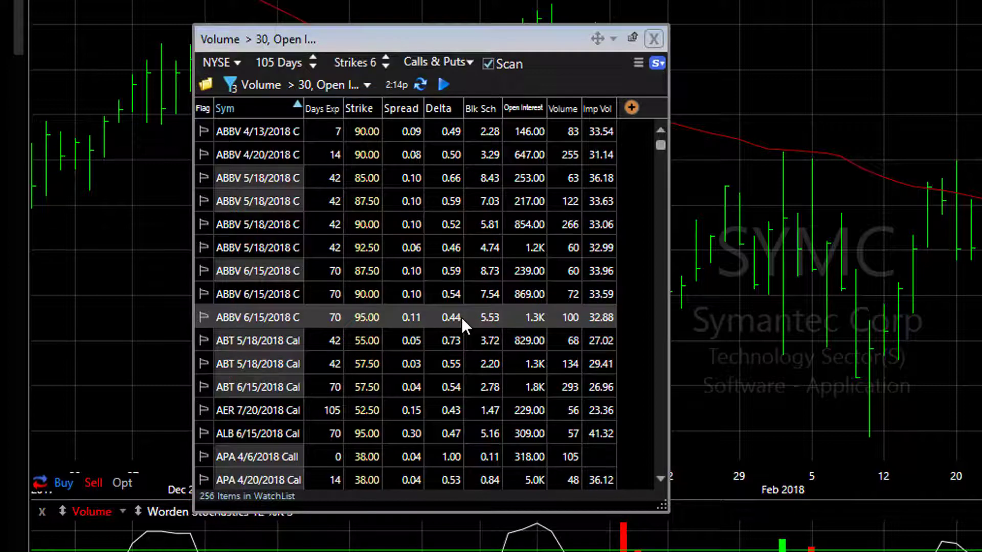
Review the scan's delta, open interest and volume conditions, then revisit the underlying symbol settings
left_click(334, 87)
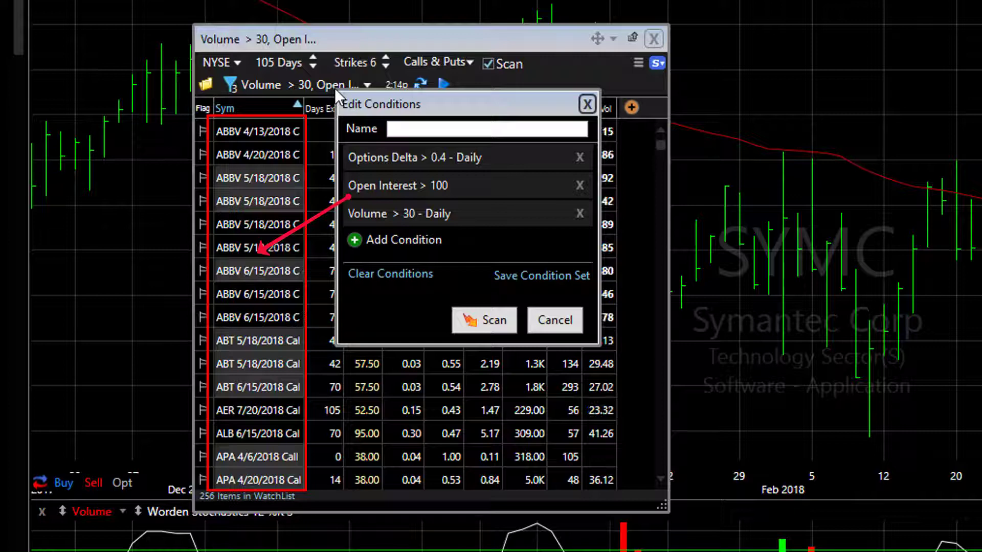
left_click(586, 104)
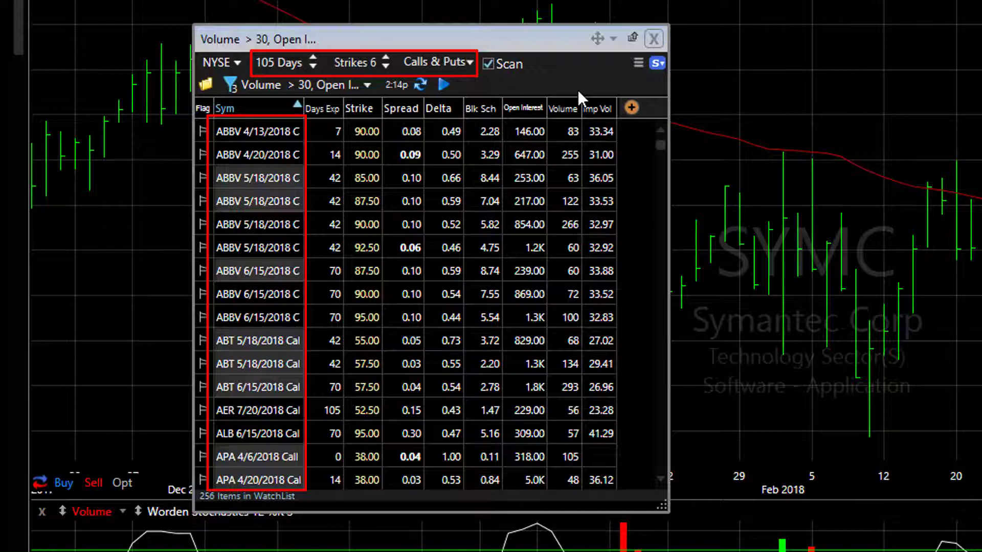
left_click(219, 63)
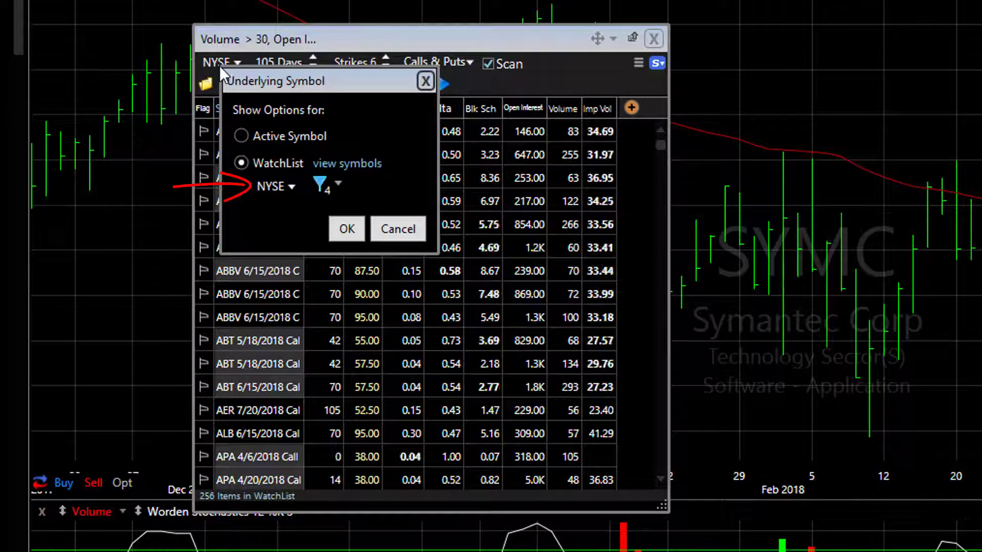
Check the NYSE watchlist's four filters and symbols, then sort results by implied volatility, highest first
left_click(319, 183)
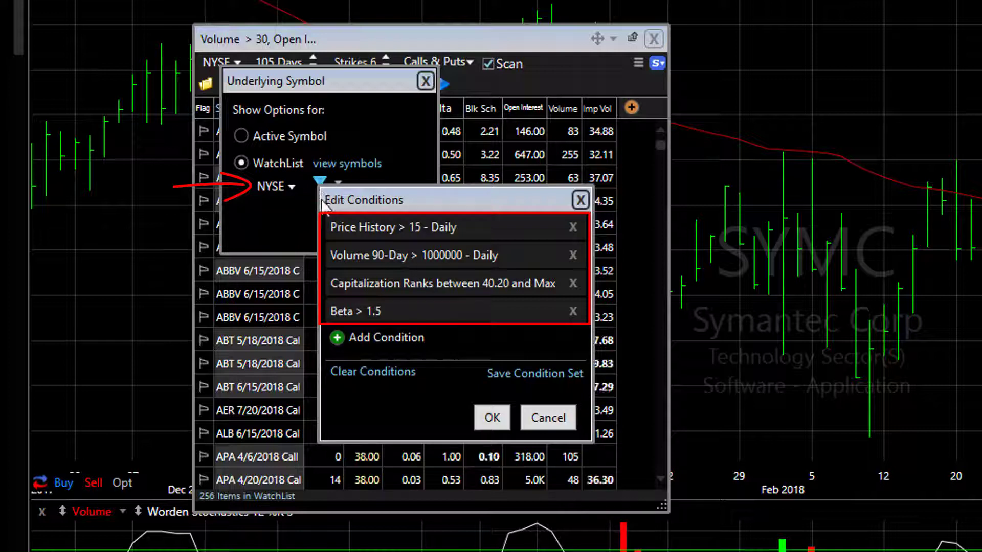
left_click(488, 418)
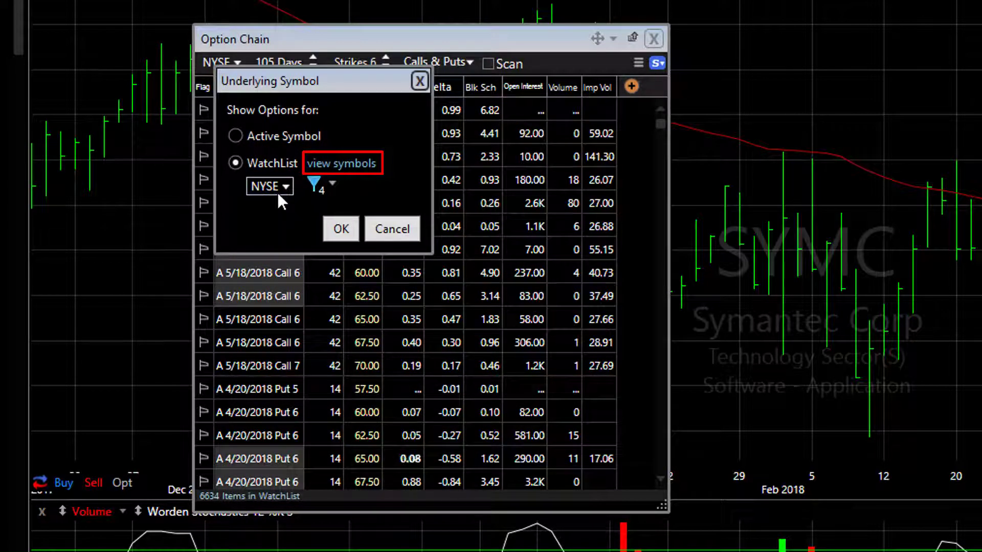
left_click(375, 172)
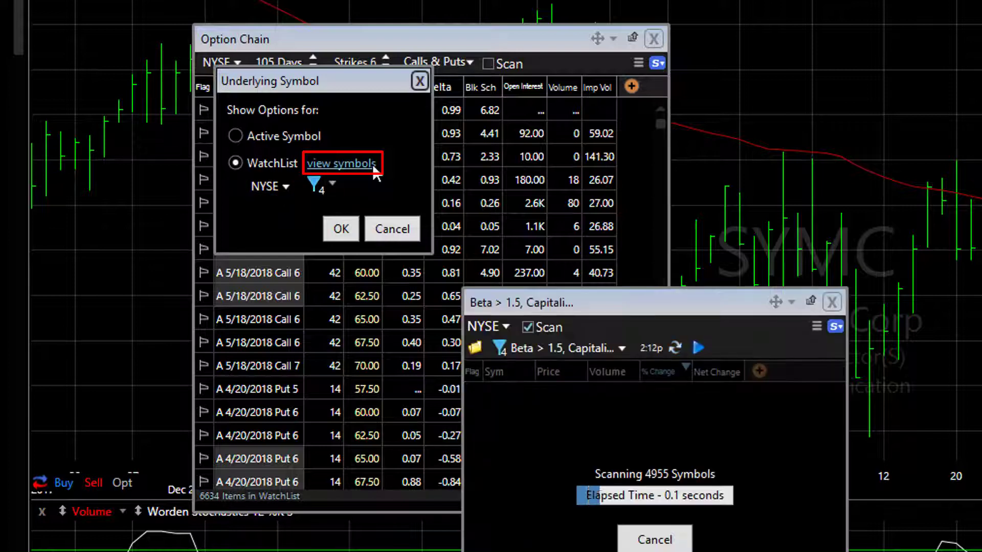
left_click_drag(642, 302, 643, 164)
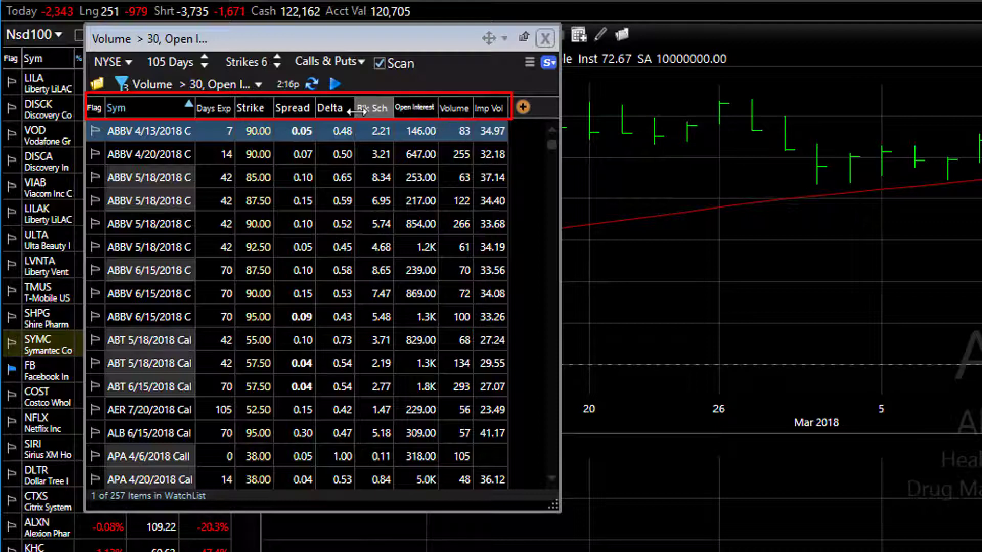
left_click(494, 109)
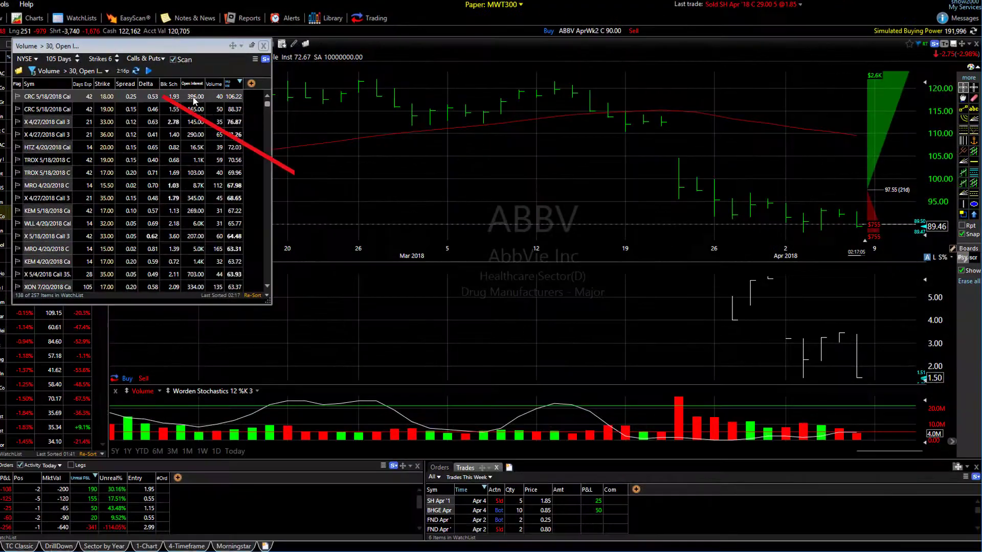
Chart the scan results in turn: CRC 5/18, X 4/27 36, MRO 4/20 15.50, KEM 5/18 17 calls
left_click(261, 100)
key("Down")
key("Down")
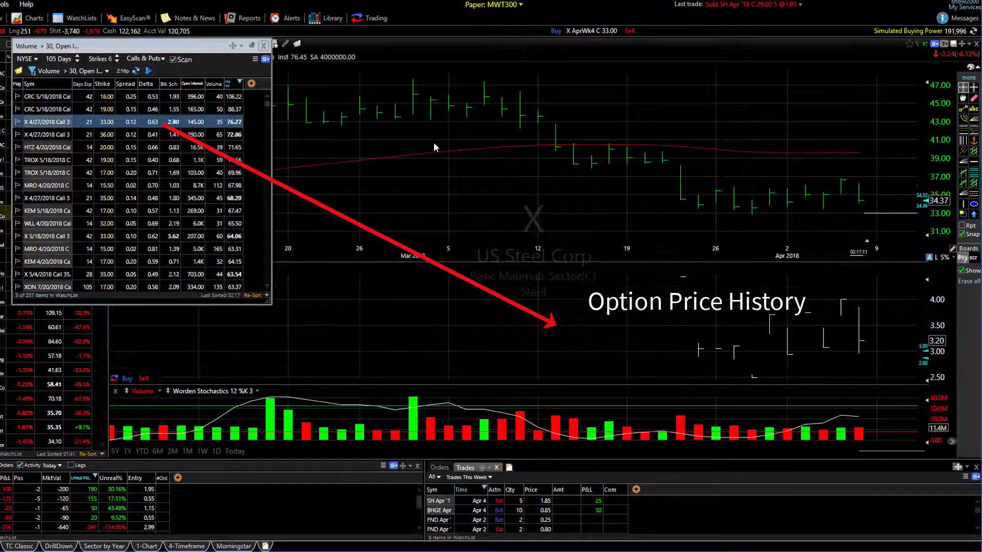
key("Down")
key("Down")
key("Down")
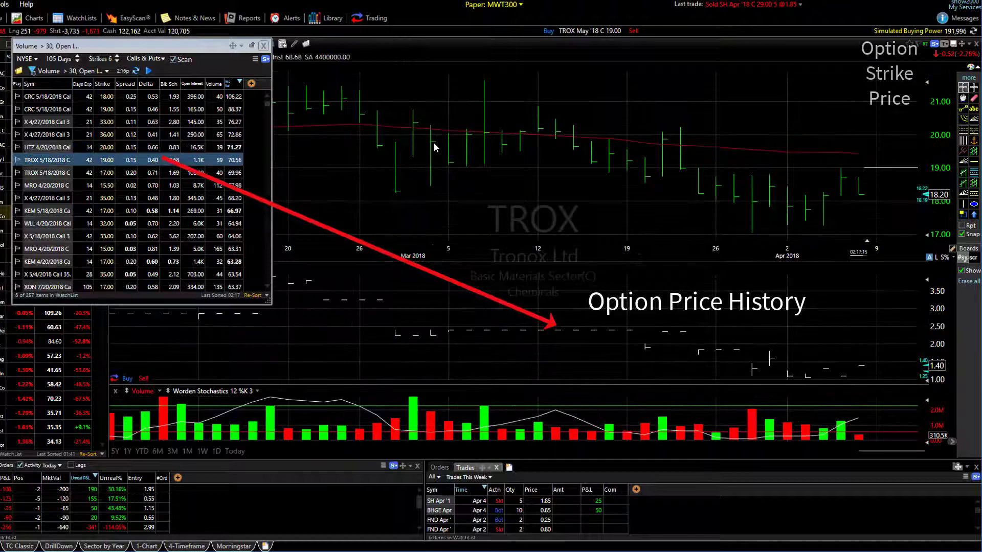
key("Down")
key("Down")
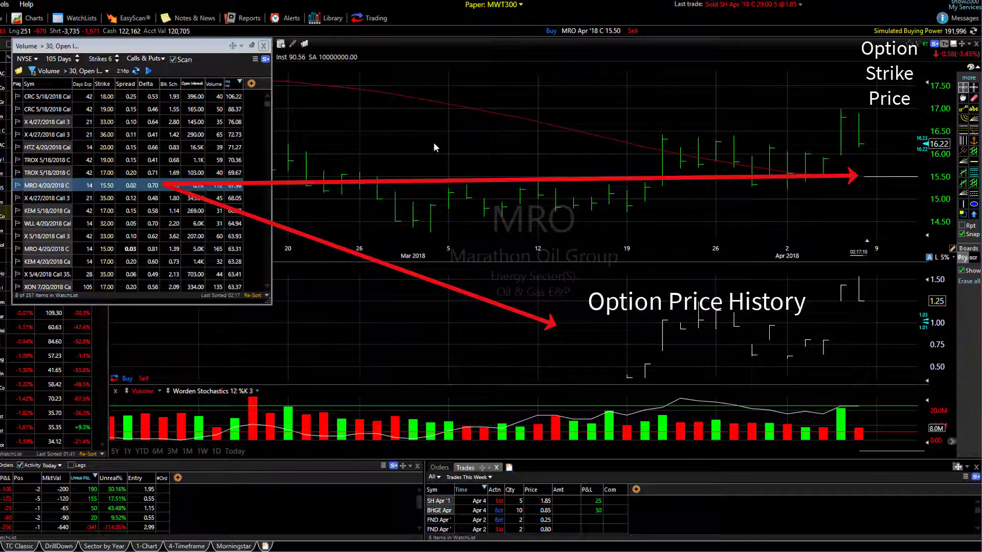
key("Down")
key("Down")
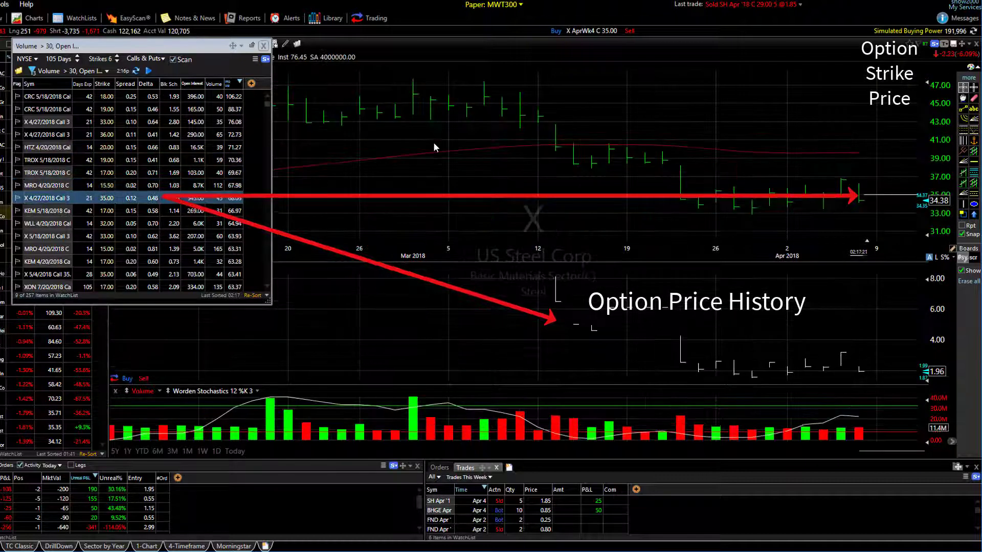